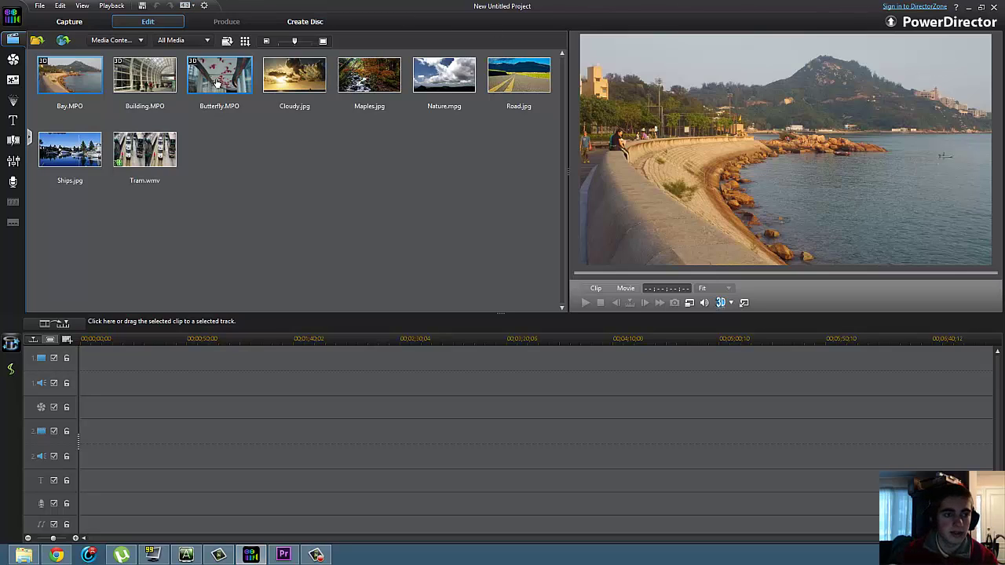
- Place Nature.mpg after the Butterfly clip on video track 2 and move the playhead into it
{"action": "mouse_move", "coordinate": [218, 83]}
{"action": "left_mouse_down"}
{"action": "mouse_move", "coordinate": [193, 259]}
{"action": "mouse_move", "coordinate": [84, 430]}
{"action": "left_mouse_up"}
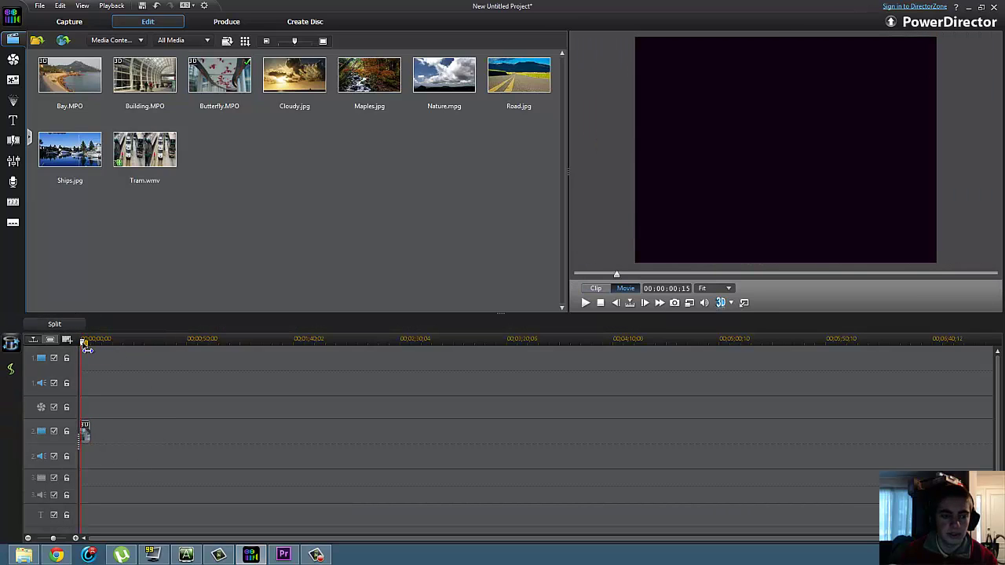
{"action": "left_click_drag", "start_coordinate": [442, 79], "coordinate": [116, 442]}
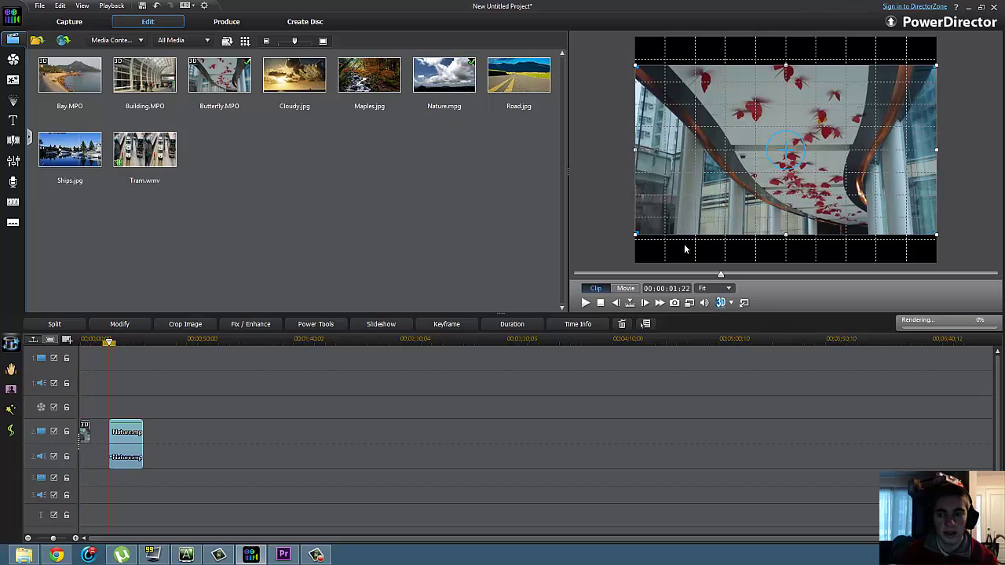
{"action": "left_click", "coordinate": [597, 304]}
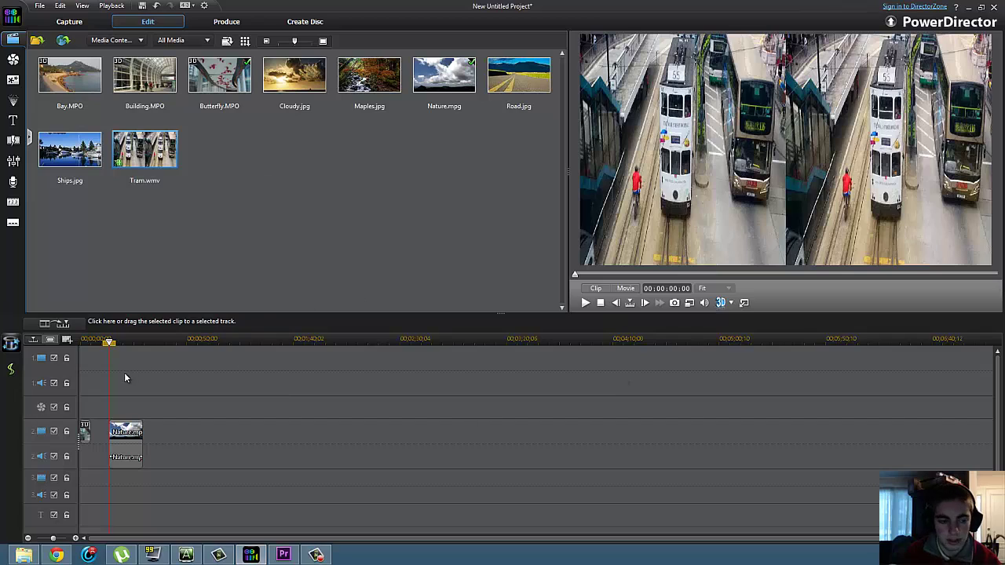
{"action": "left_click_drag", "start_coordinate": [110, 343], "coordinate": [126, 341]}
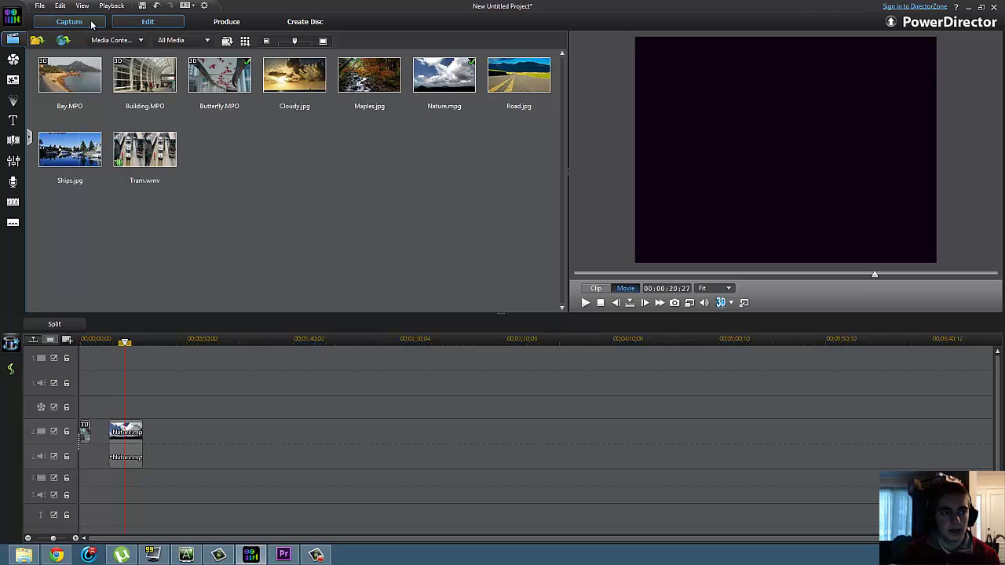
- Review Produce output as MPEG-4 for YouTube, keeping the HD Quality 960x720 profile
{"action": "left_click", "coordinate": [205, 22]}
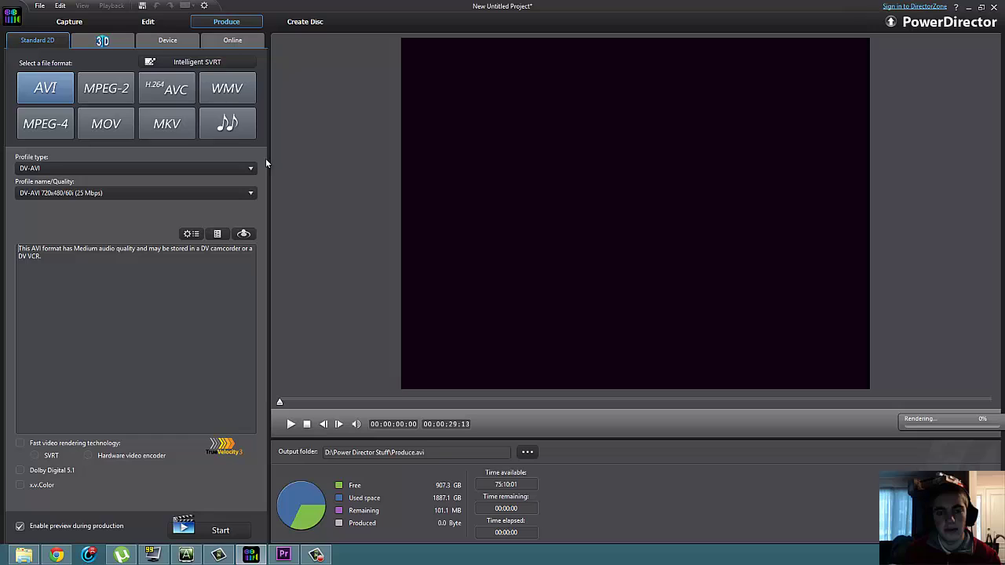
{"action": "left_click", "coordinate": [55, 120]}
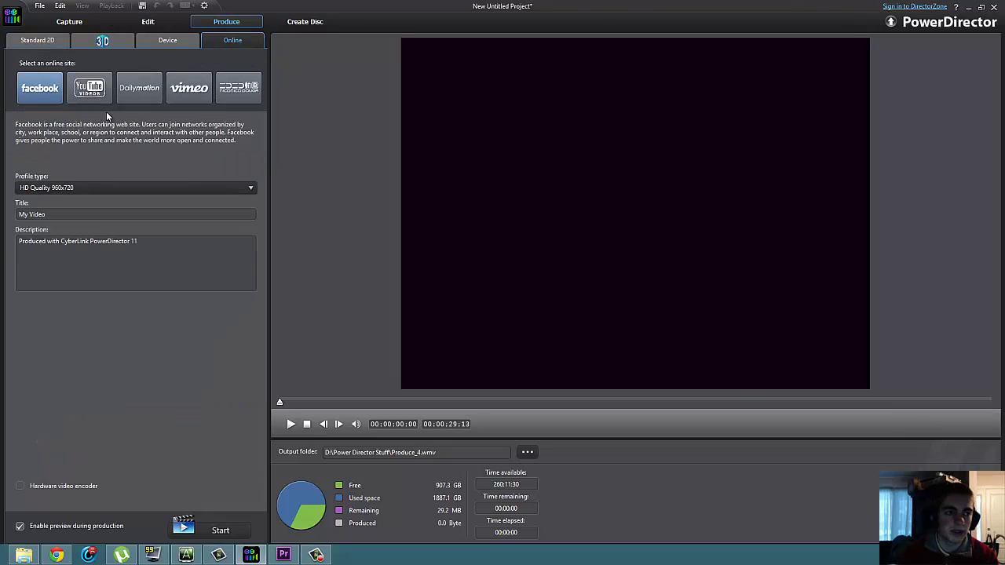
{"action": "left_click", "coordinate": [90, 88]}
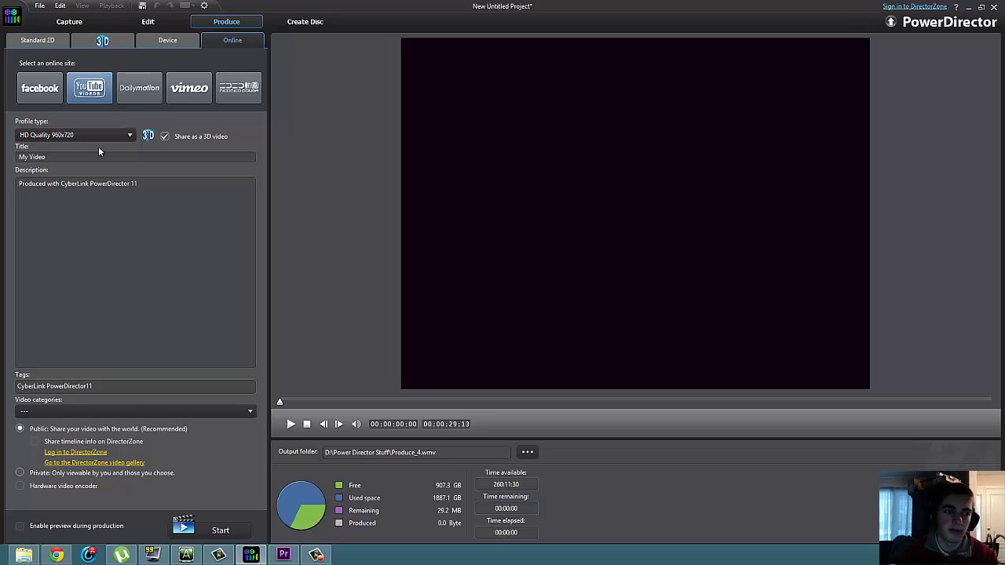
{"action": "left_click", "coordinate": [95, 133]}
{"action": "left_click", "coordinate": [95, 147]}
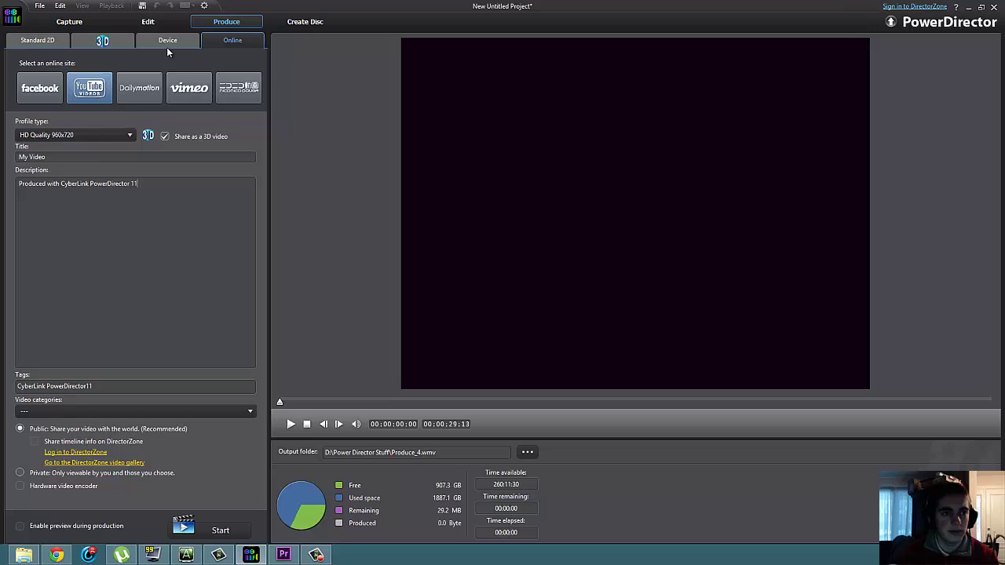
- Open the Capture module, dismiss its loading error, and return to editing
{"action": "left_click", "coordinate": [43, 24]}
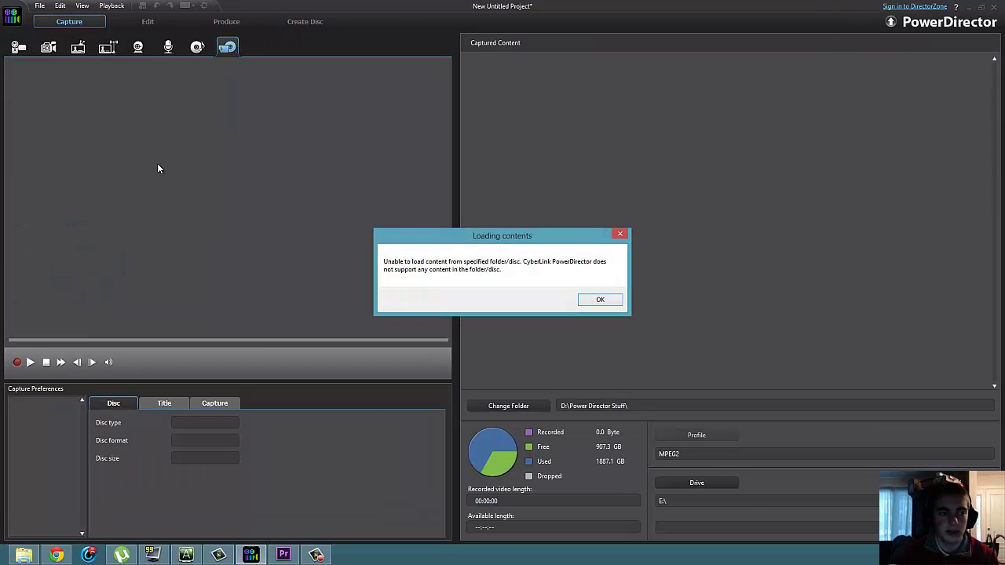
{"action": "left_click", "coordinate": [619, 300]}
{"action": "left_click", "coordinate": [148, 21]}
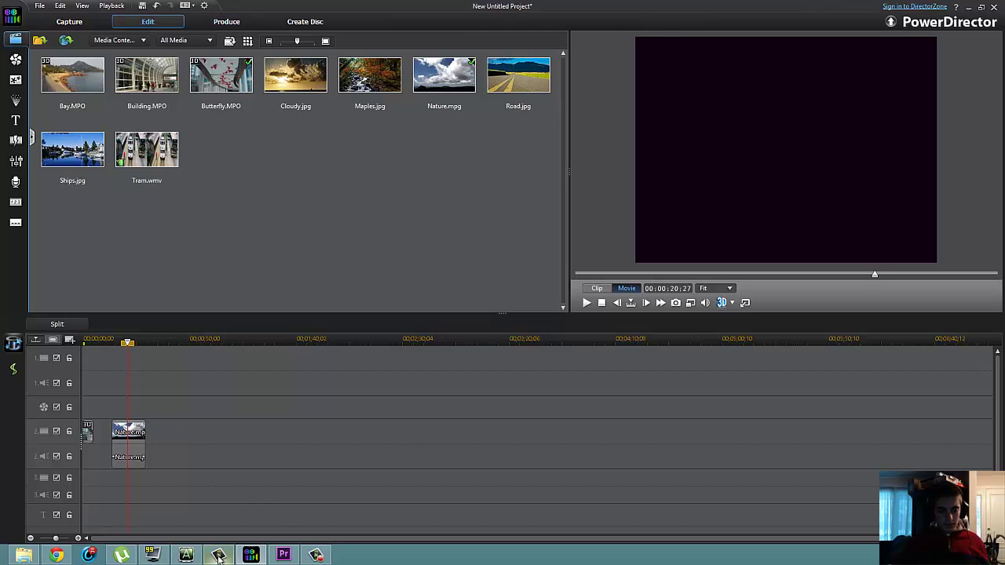
{"action": "mouse_move", "coordinate": [218, 556]}
{"action": "mouse_move", "coordinate": [213, 511]}
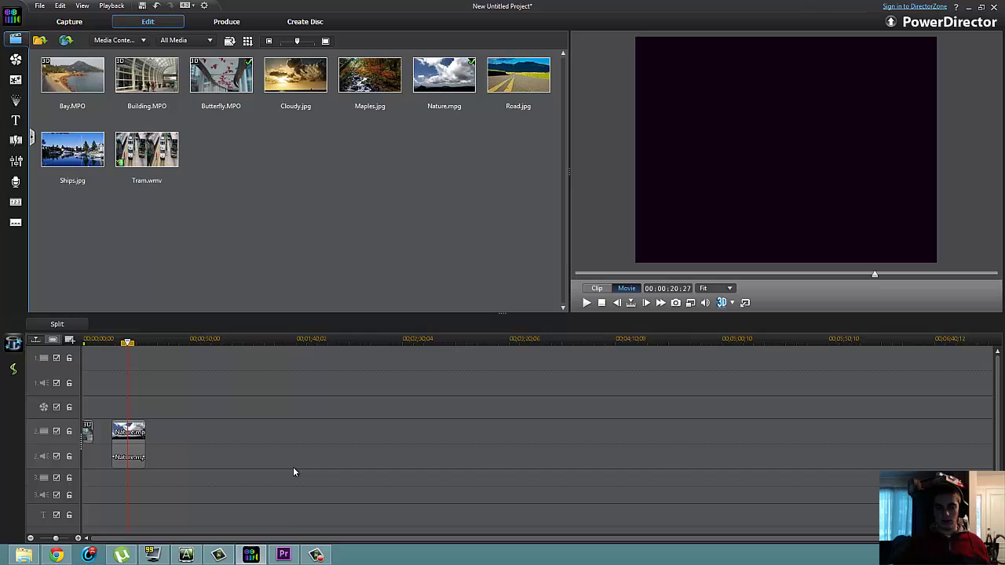
{"action": "mouse_move", "coordinate": [292, 556]}
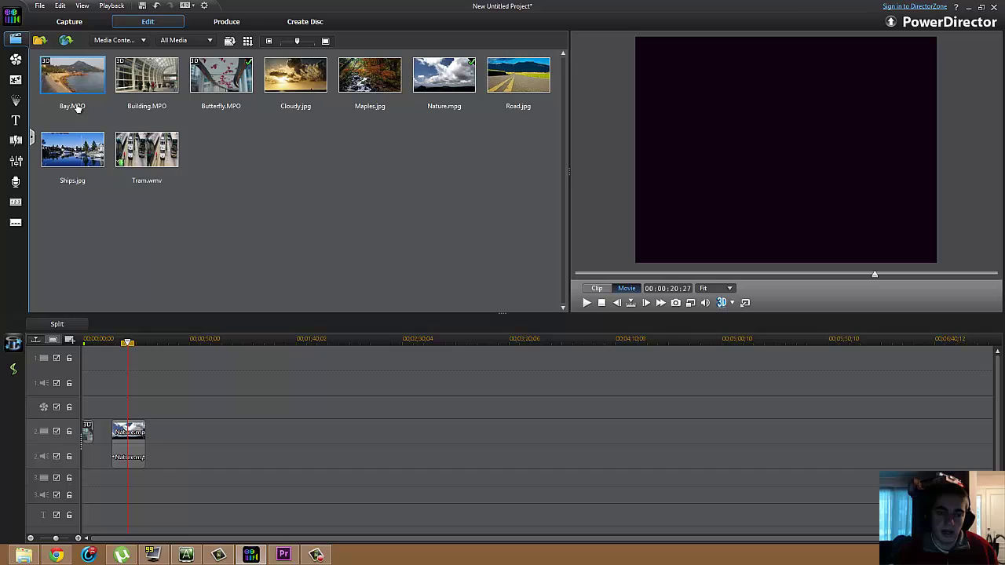
{"action": "mouse_move", "coordinate": [284, 556]}
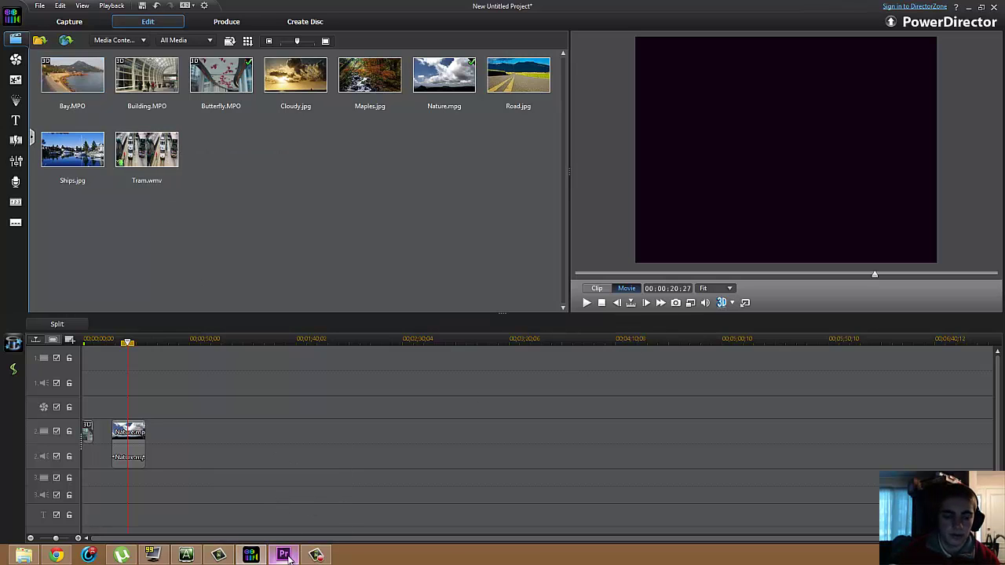
- Move Premiere Pro's TTT ep 2 playhead to about 00:00:29:06, then return to PowerDirector
{"action": "left_click", "coordinate": [284, 555]}
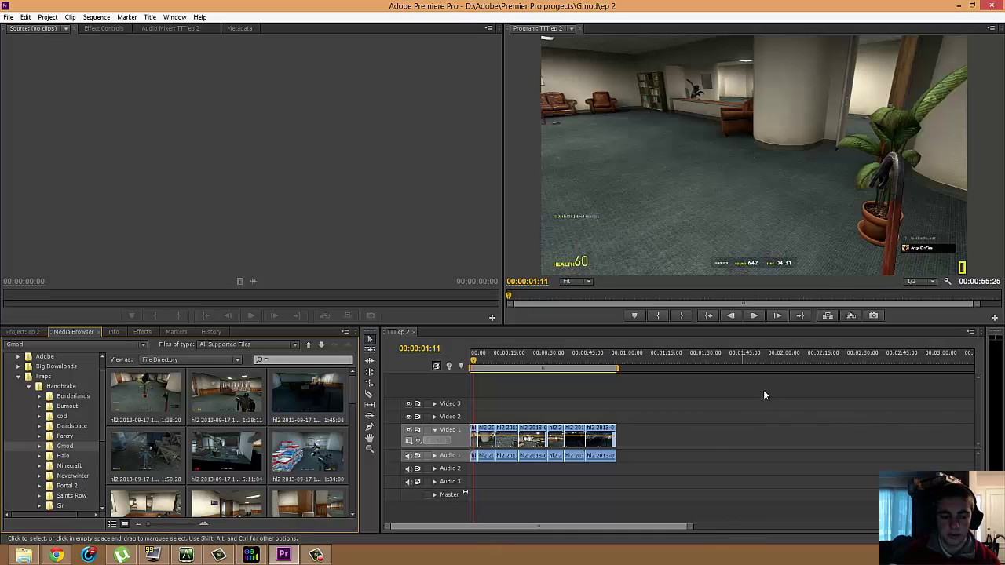
{"action": "mouse_move", "coordinate": [250, 555]}
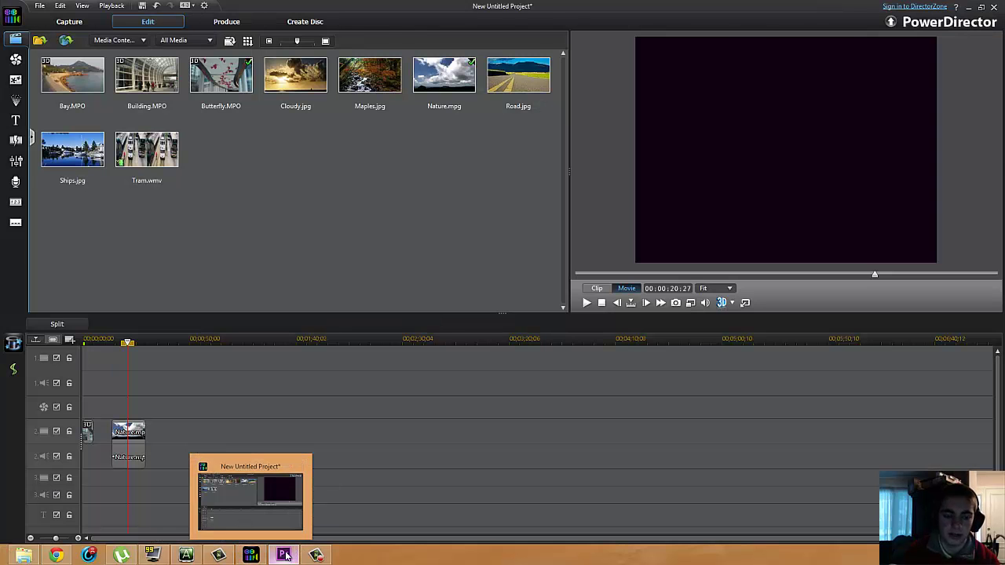
{"action": "mouse_move", "coordinate": [292, 544]}
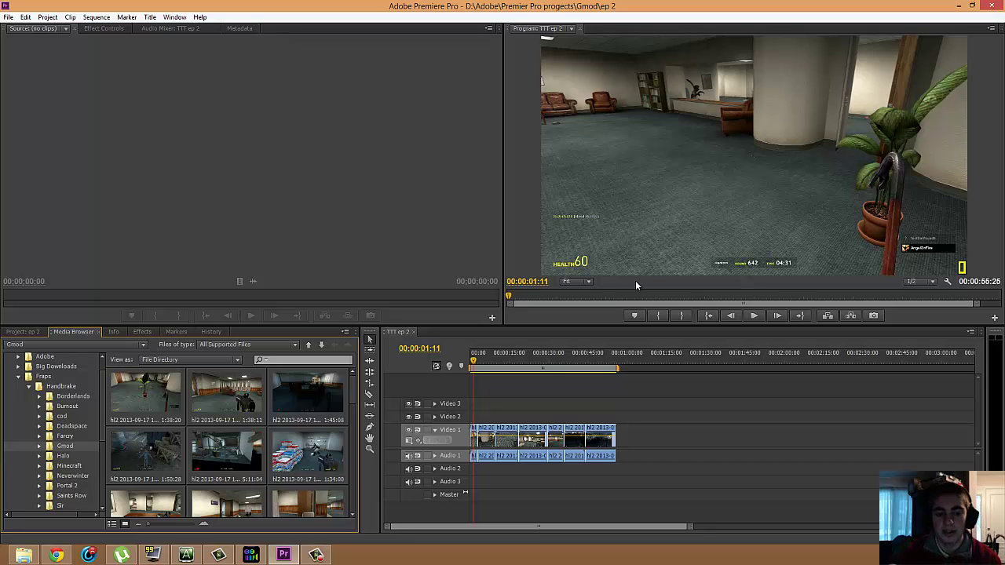
{"action": "left_click", "coordinate": [488, 360]}
{"action": "left_click_drag", "start_coordinate": [497, 361], "coordinate": [545, 360]}
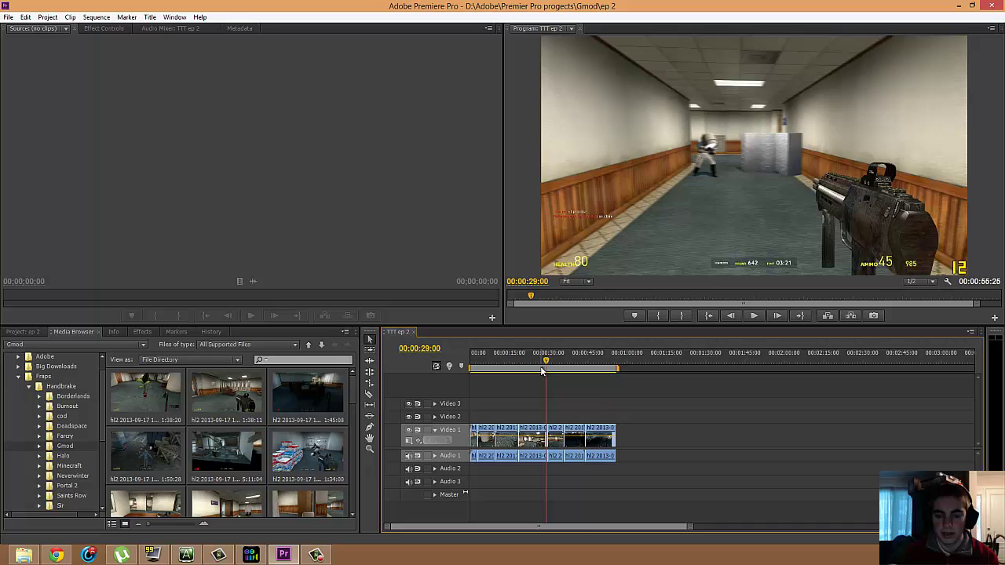
{"action": "left_click_drag", "start_coordinate": [544, 367], "coordinate": [548, 374]}
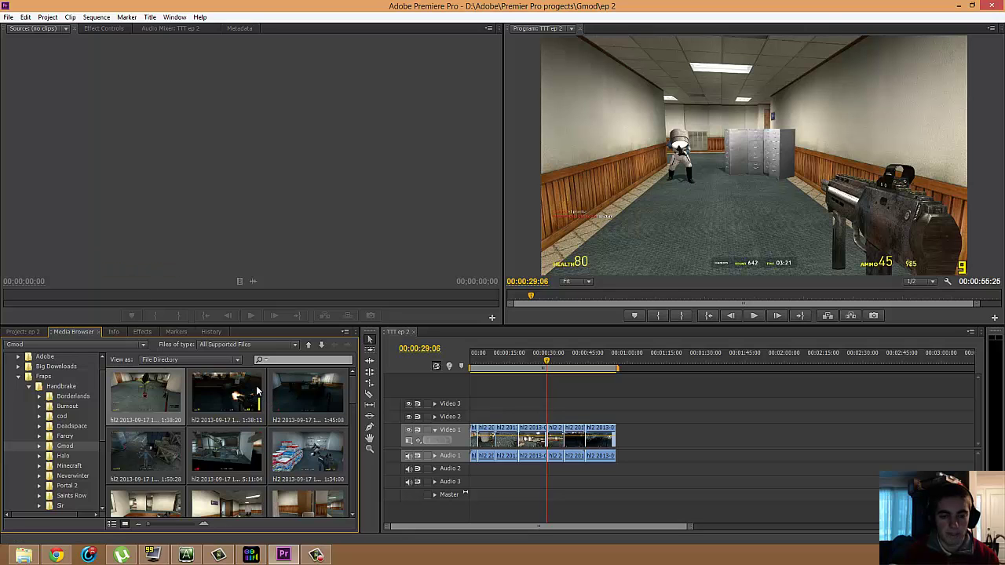
{"action": "left_click", "coordinate": [250, 555]}
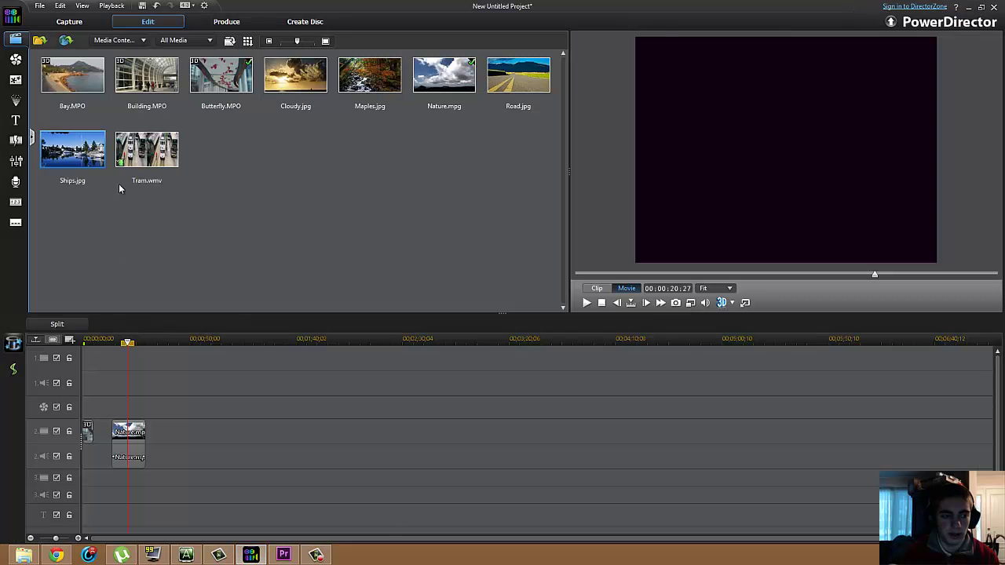
- Trim Nature.mpg to start at 00:00:03:29 with an earlier end, leaving 00:00:11:28
{"action": "left_click", "coordinate": [132, 434]}
{"action": "left_click", "coordinate": [175, 324]}
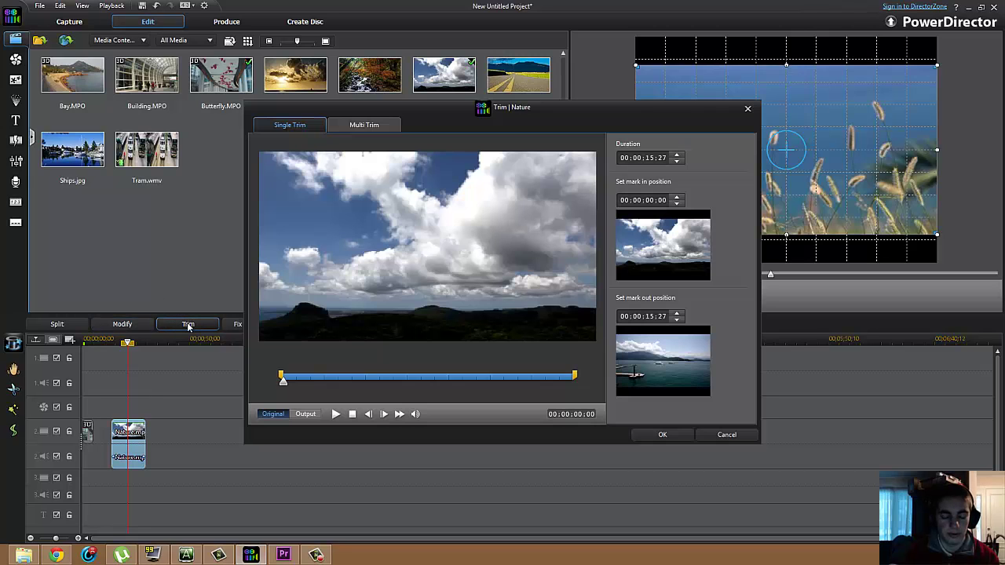
{"action": "left_click_drag", "start_coordinate": [283, 380], "coordinate": [355, 392]}
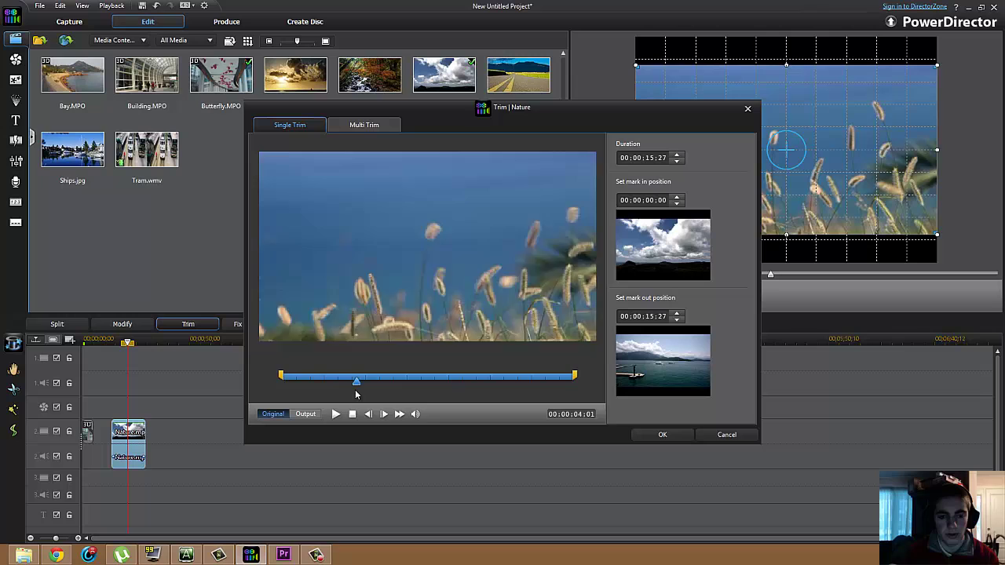
{"action": "left_click_drag", "start_coordinate": [281, 376], "coordinate": [354, 377]}
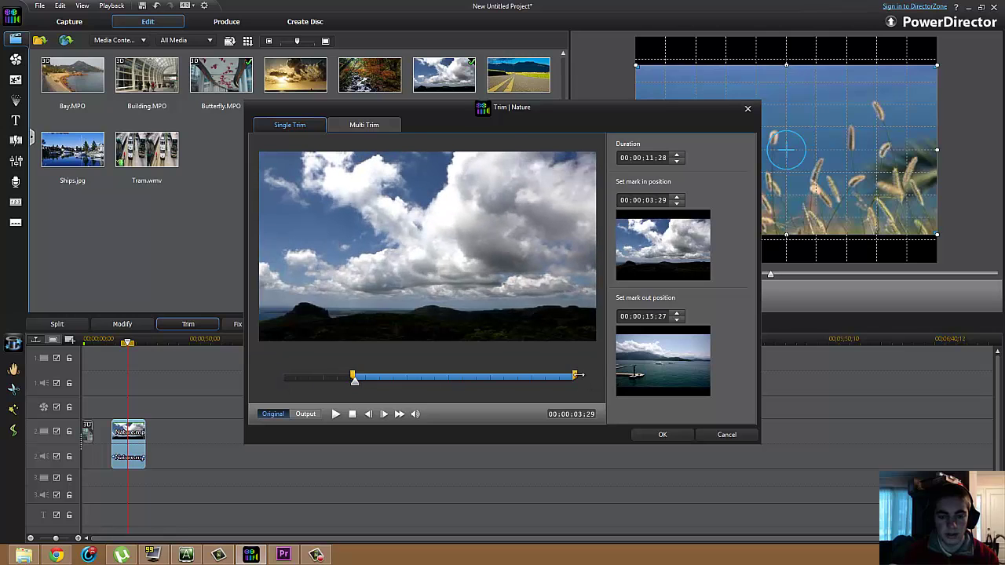
{"action": "left_click_drag", "start_coordinate": [575, 377], "coordinate": [428, 378]}
{"action": "left_click", "coordinate": [662, 434]}
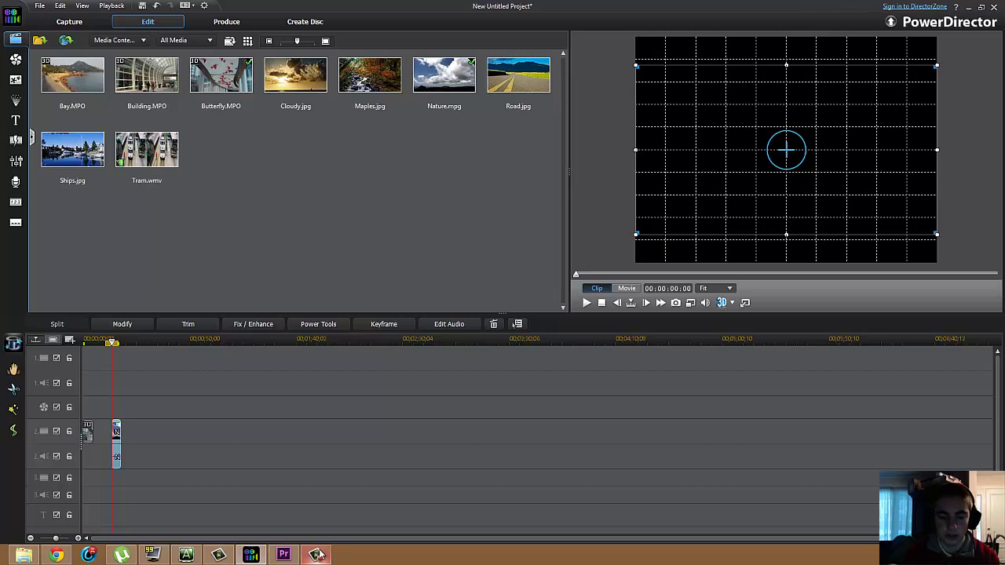
- Switch to Premiere Pro's TTT ep 2 project and exit Fraps, confirming the prompt
{"action": "left_click", "coordinate": [283, 554]}
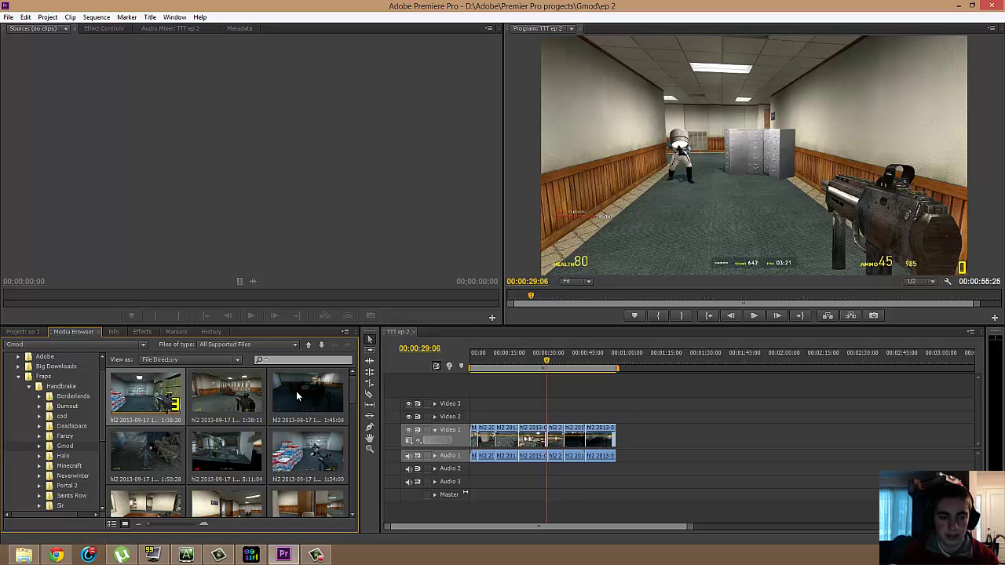
{"action": "scroll", "coordinate": [354, 423], "scroll_direction": "down", "scroll_amount": 3}
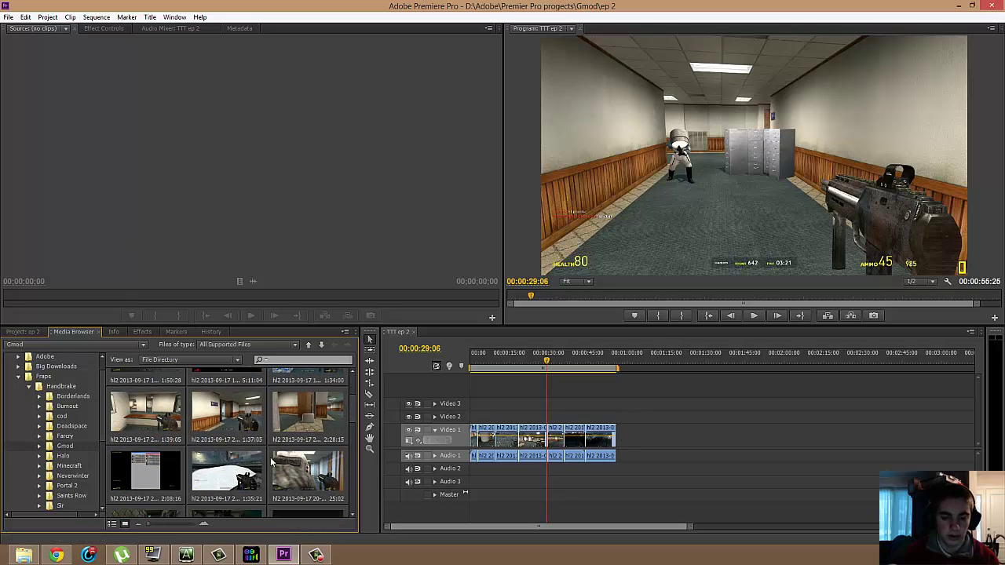
{"action": "left_click", "coordinate": [161, 558]}
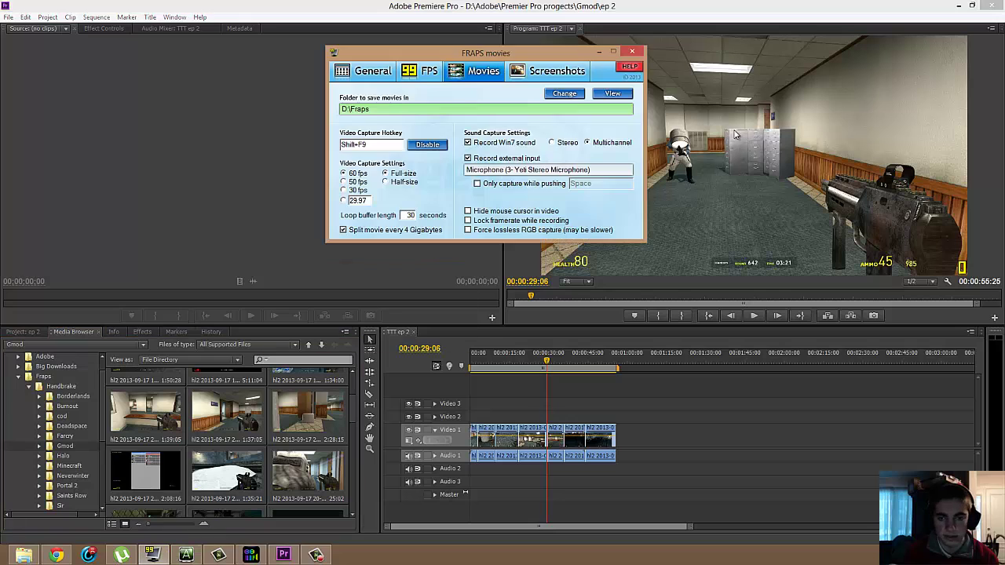
{"action": "left_click", "coordinate": [632, 52]}
{"action": "left_click", "coordinate": [537, 314]}
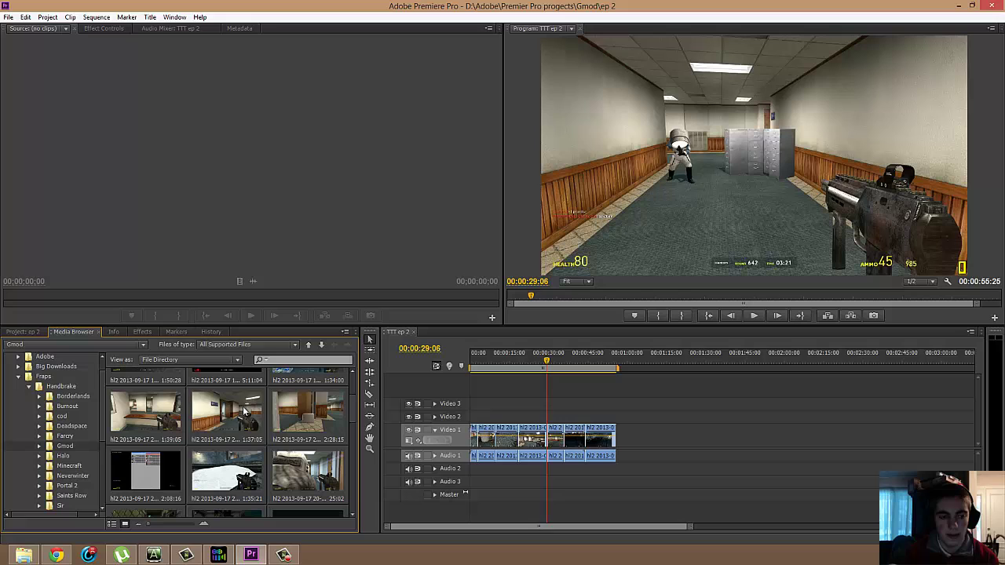
- Load a gameplay clip into the Source Monitor and play it to 00:00:10:04
{"action": "left_click_drag", "start_coordinate": [243, 414], "coordinate": [155, 238]}
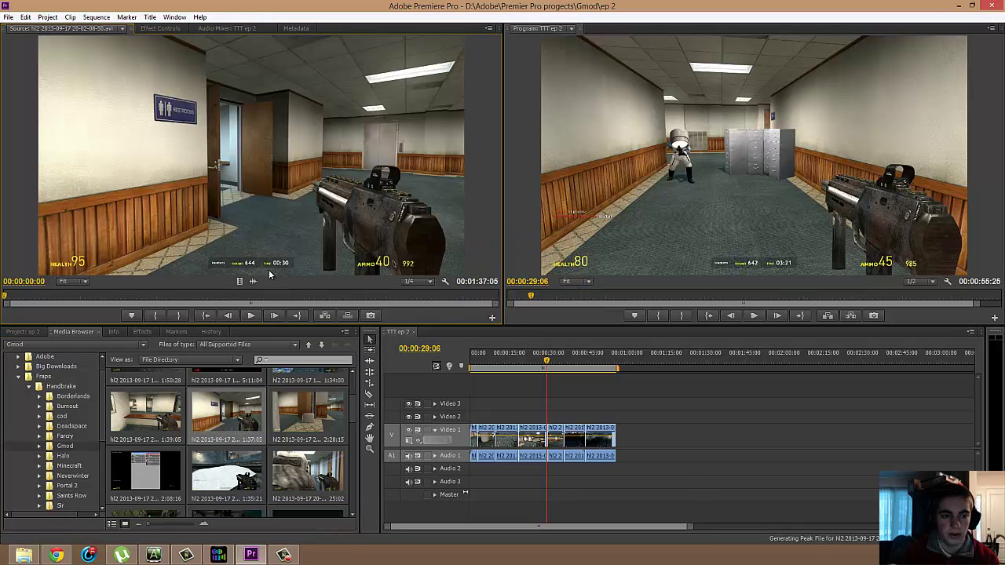
{"action": "left_click", "coordinate": [17, 299]}
{"action": "left_click_drag", "start_coordinate": [24, 301], "coordinate": [44, 299]}
{"action": "left_click", "coordinate": [251, 316]}
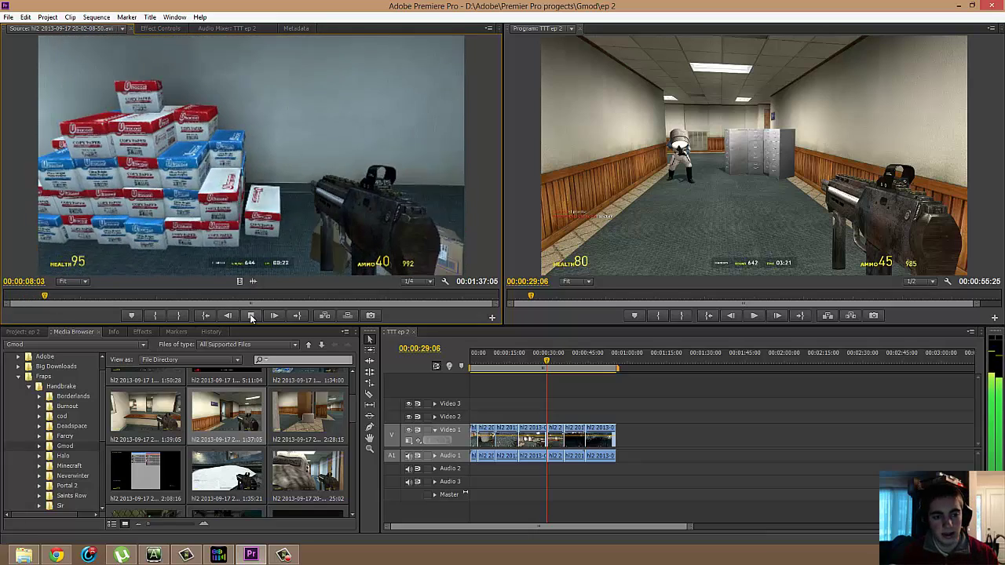
{"action": "left_click", "coordinate": [251, 315]}
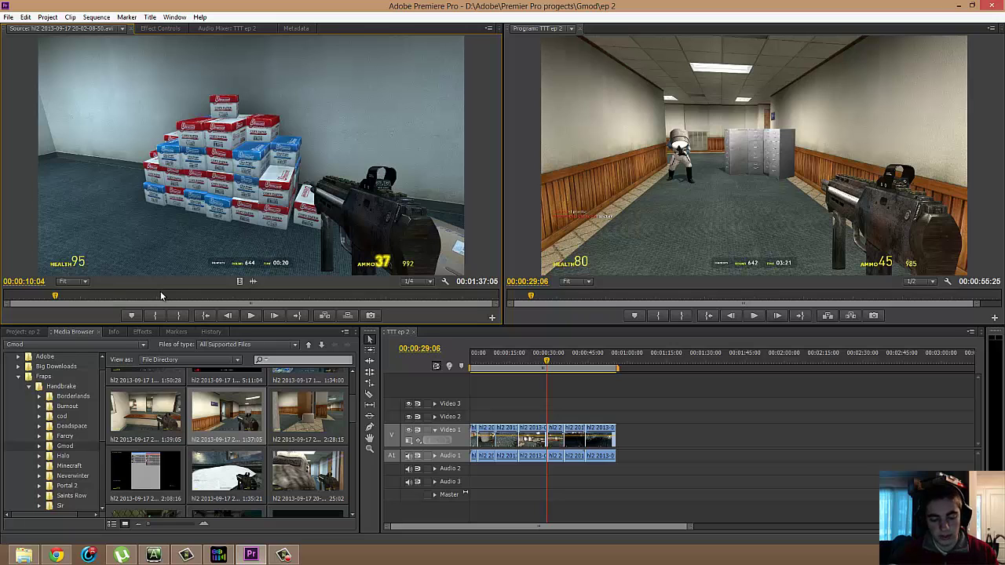
- Mark the clip's in point at 00:00:10:04 and out point at 00:00:25:06
{"action": "key", "text": "i"}
{"action": "left_click", "coordinate": [103, 297]}
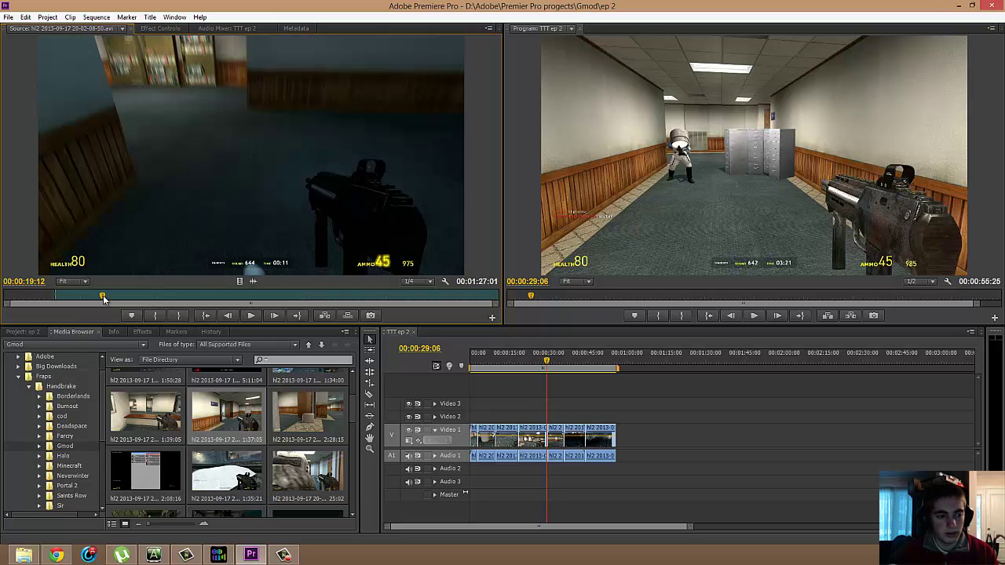
{"action": "left_click", "coordinate": [133, 297]}
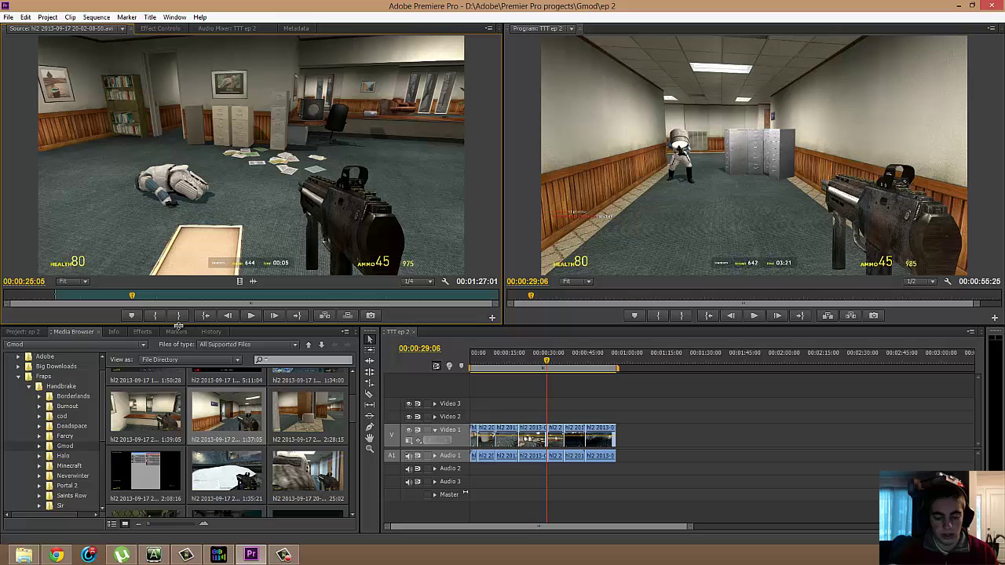
{"action": "key", "text": "o"}
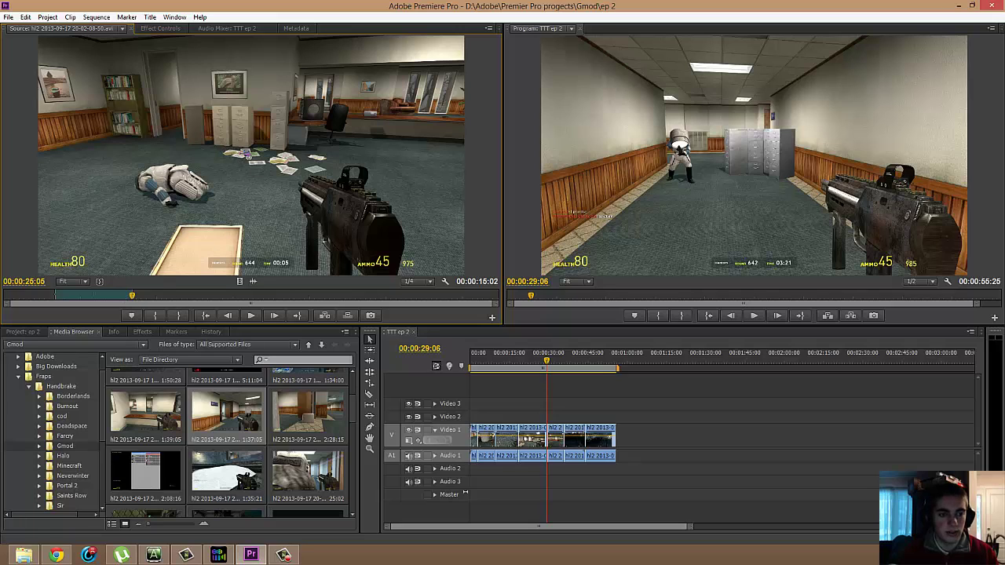
{"action": "left_click_drag", "start_coordinate": [239, 155], "coordinate": [622, 446]}
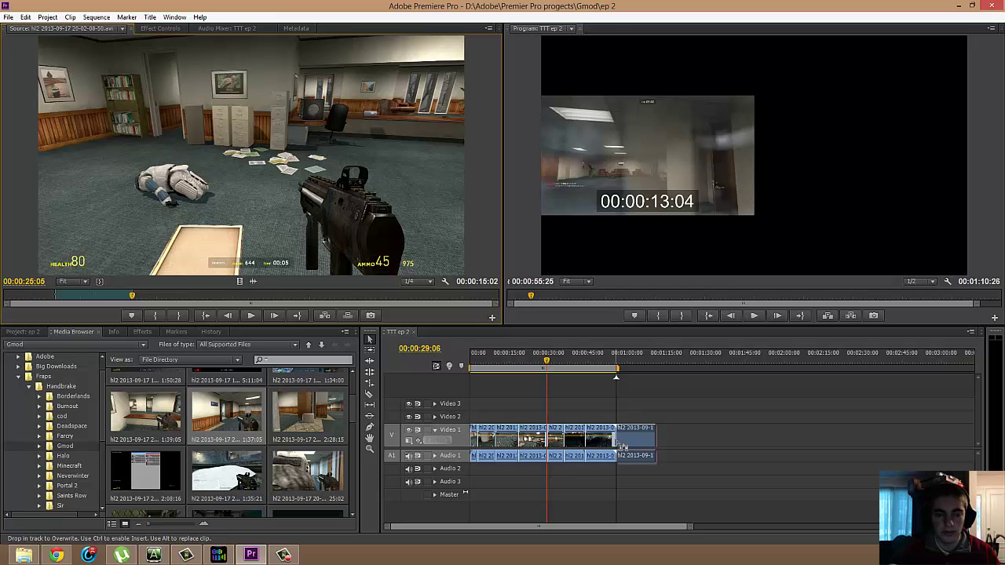
{"action": "left_click_drag", "start_coordinate": [622, 446], "coordinate": [425, 207]}
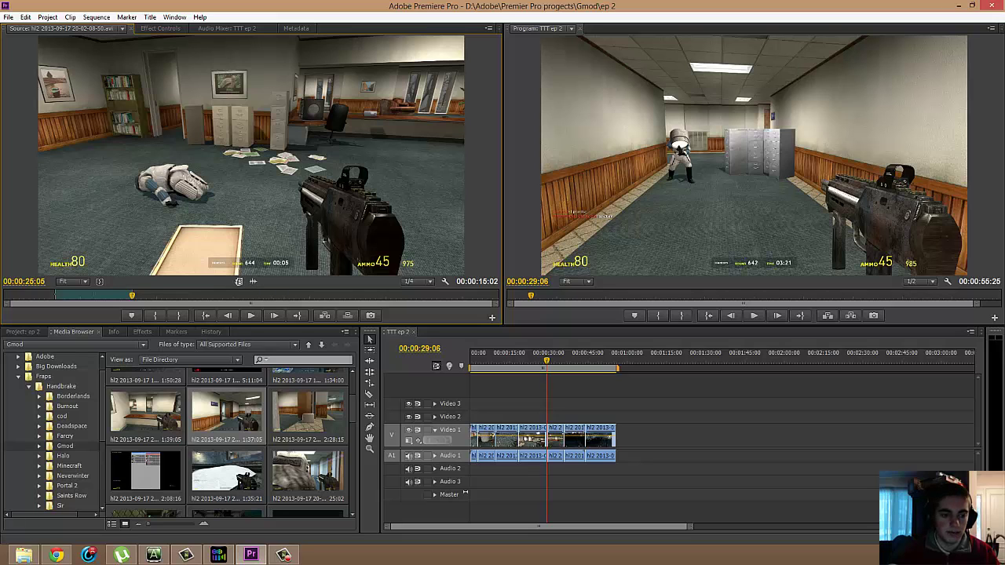
{"action": "left_click_drag", "start_coordinate": [240, 281], "coordinate": [457, 192]}
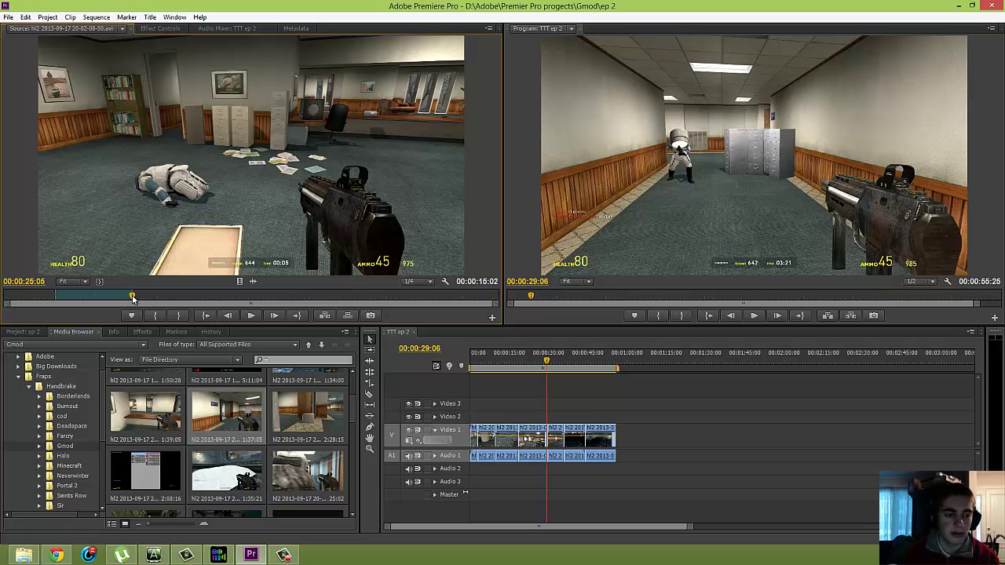
{"action": "left_click_drag", "start_coordinate": [133, 298], "coordinate": [139, 298]}
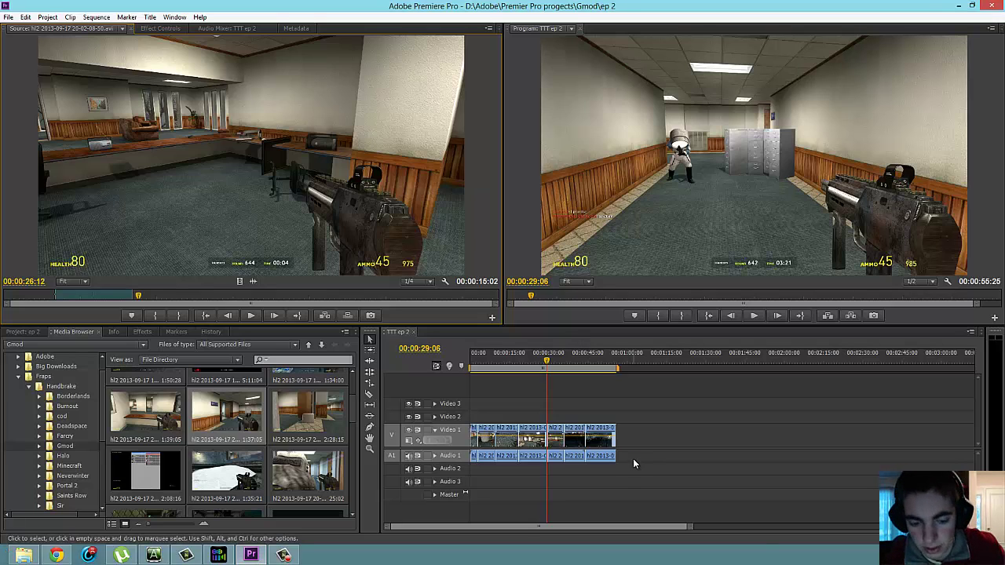
{"action": "mouse_move", "coordinate": [284, 554]}
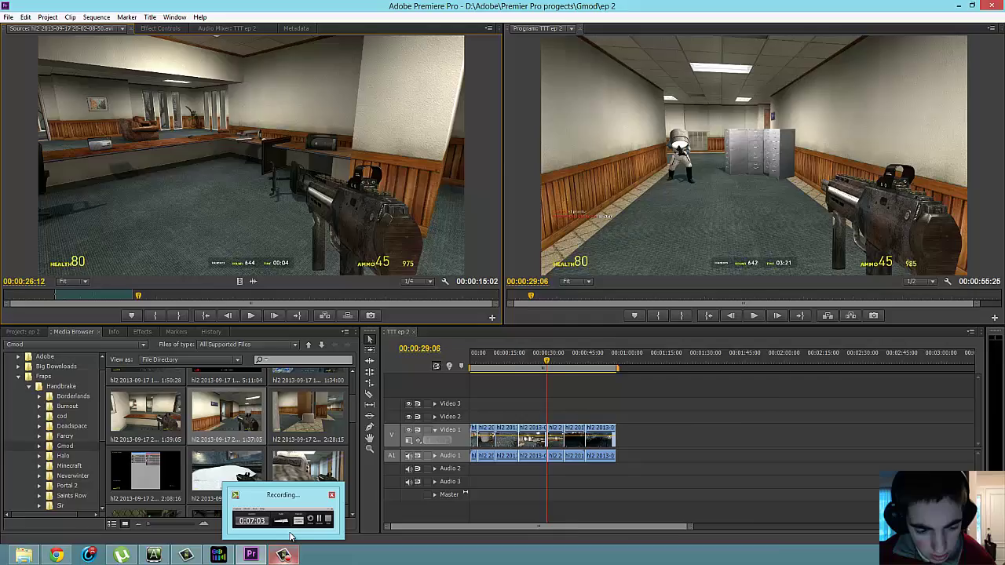
{"action": "mouse_move", "coordinate": [289, 537]}
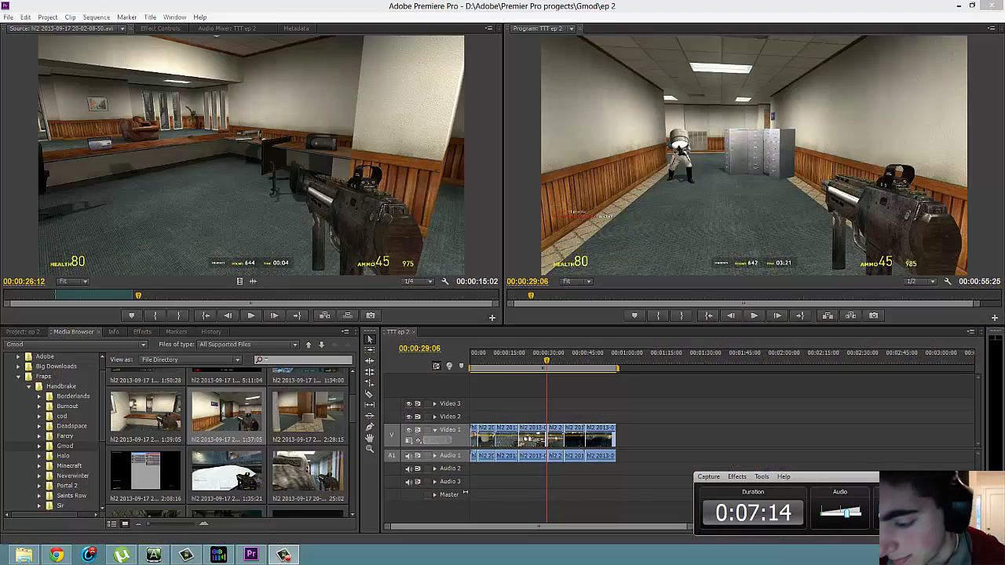
{"action": "mouse_move", "coordinate": [1004, 1]}
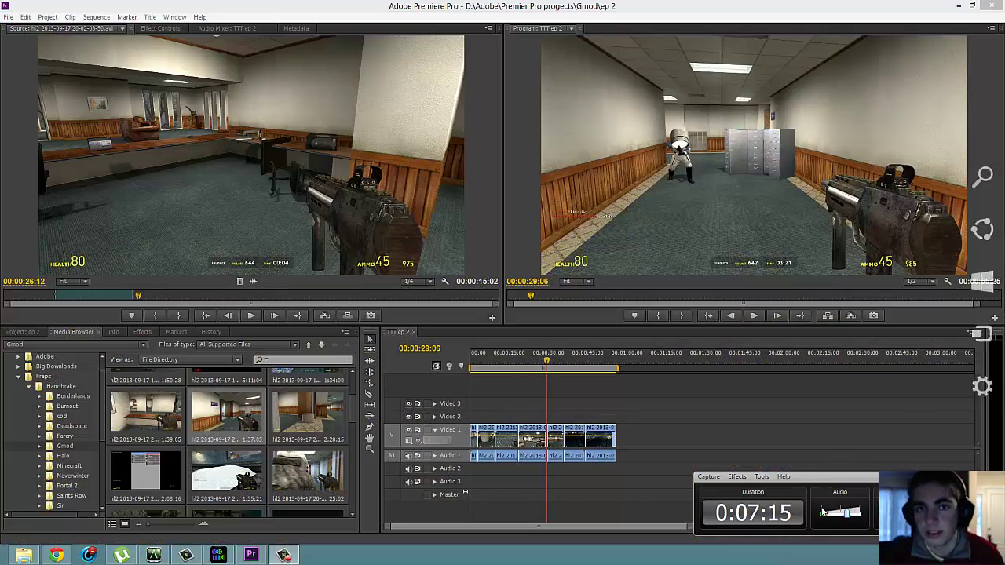